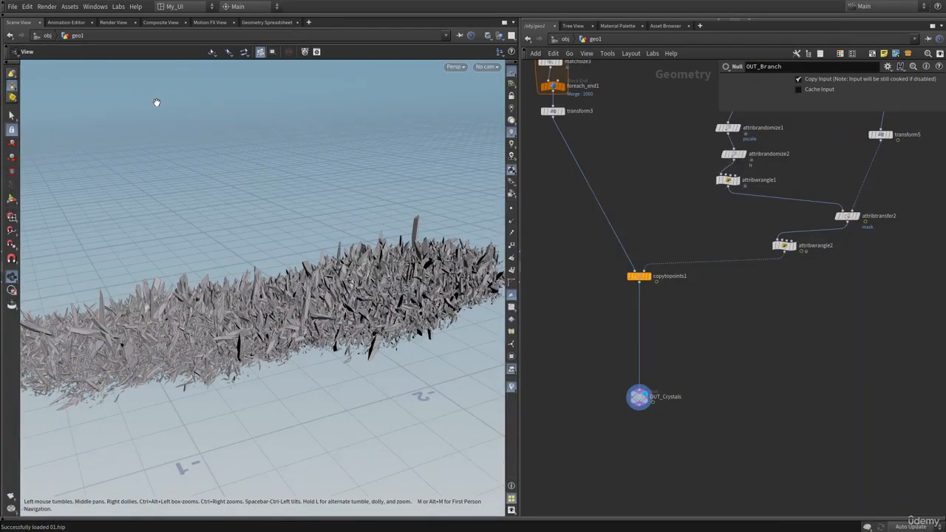
Open the Houdini help contents and go to the Shading and rendering page of the Pyro section
click(134, 7)
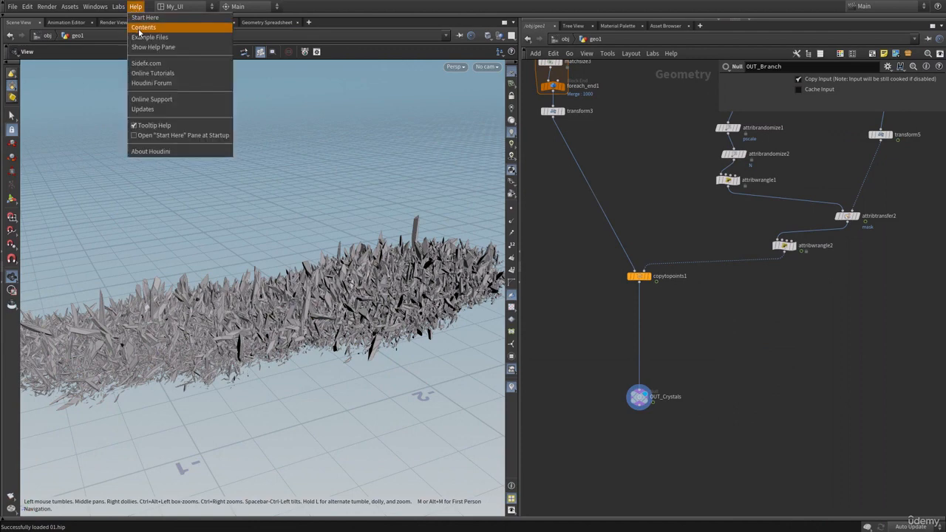
click(138, 30)
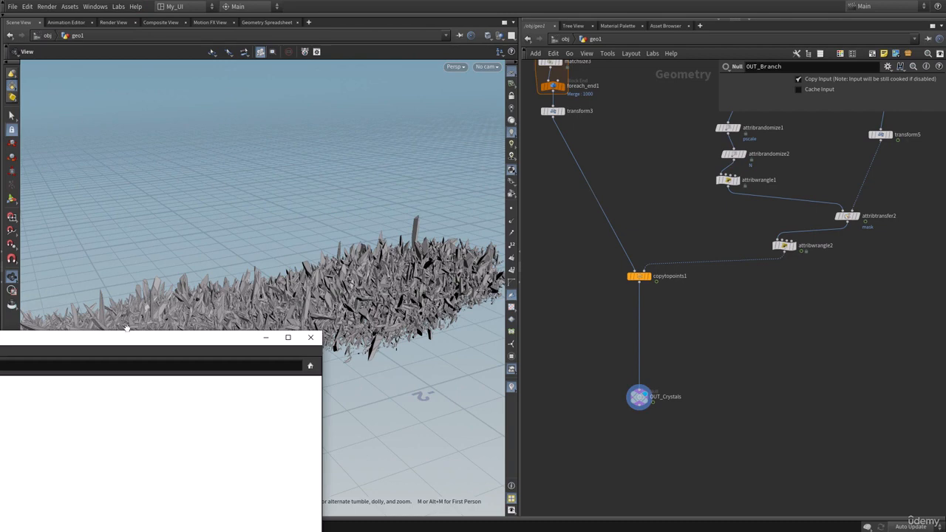
drag(130, 339, 413, 76)
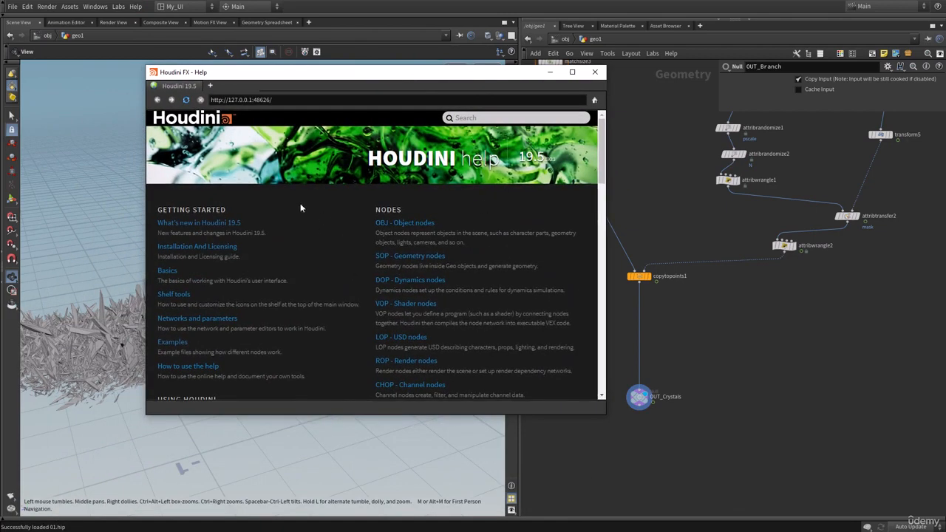
scroll(292, 292, down, 5)
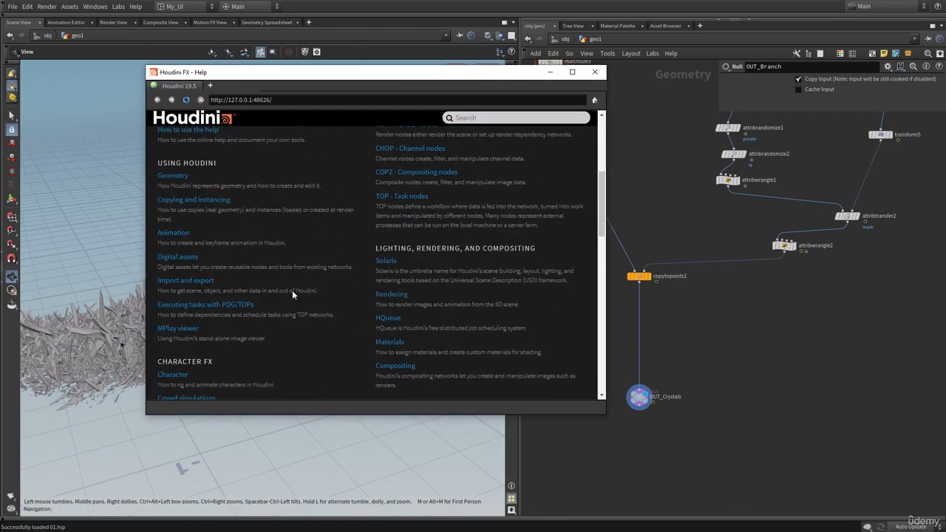
scroll(291, 289, down, 2)
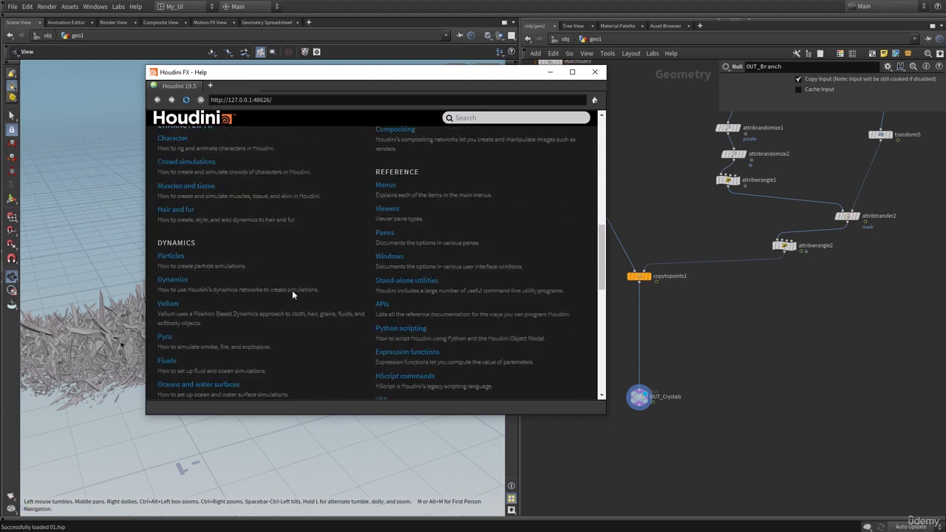
click(164, 337)
scroll(362, 283, down, 3)
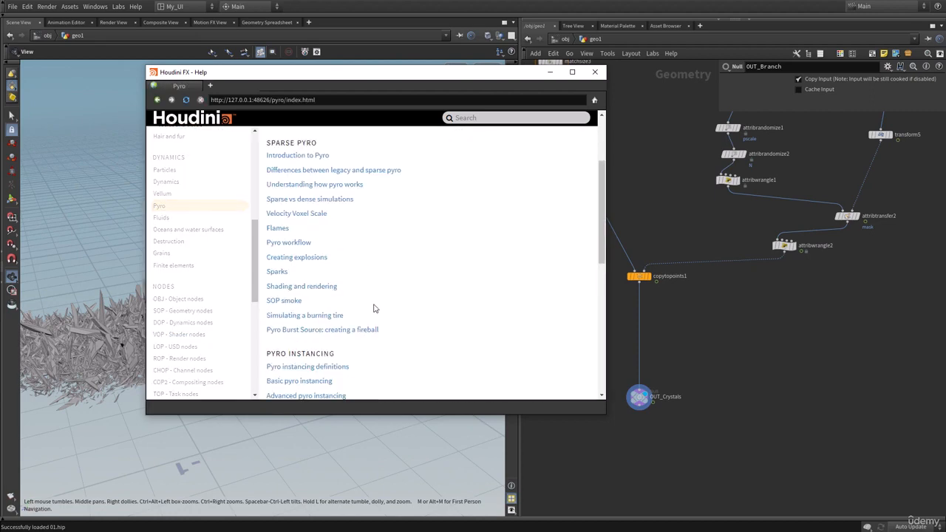
click(315, 291)
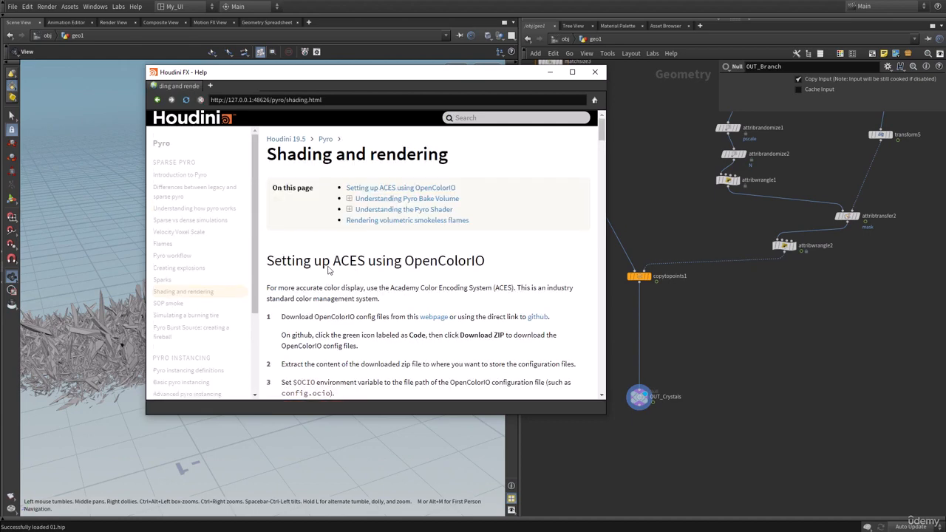
Read the "Setting up ACES using OpenColorIO" instructions and copy the address of the github download link
drag(282, 269, 461, 263)
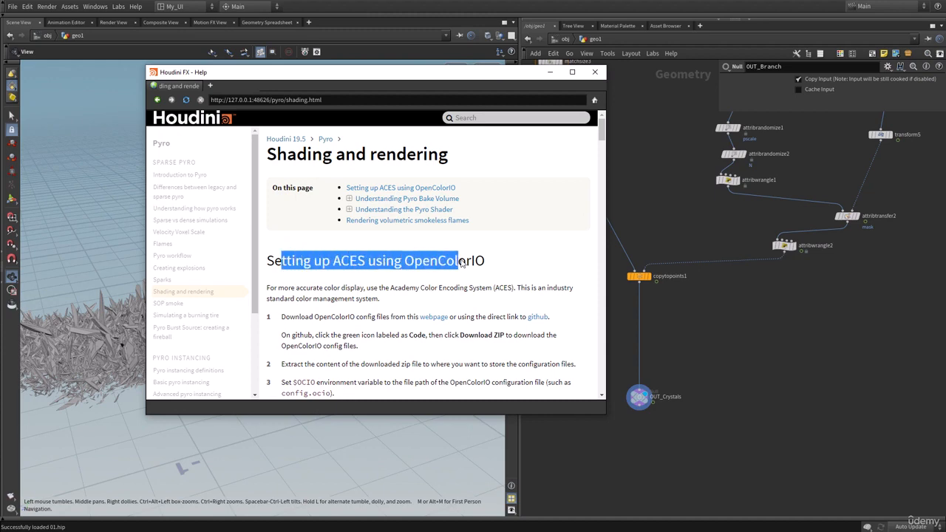
click(365, 273)
scroll(366, 273, down, 3)
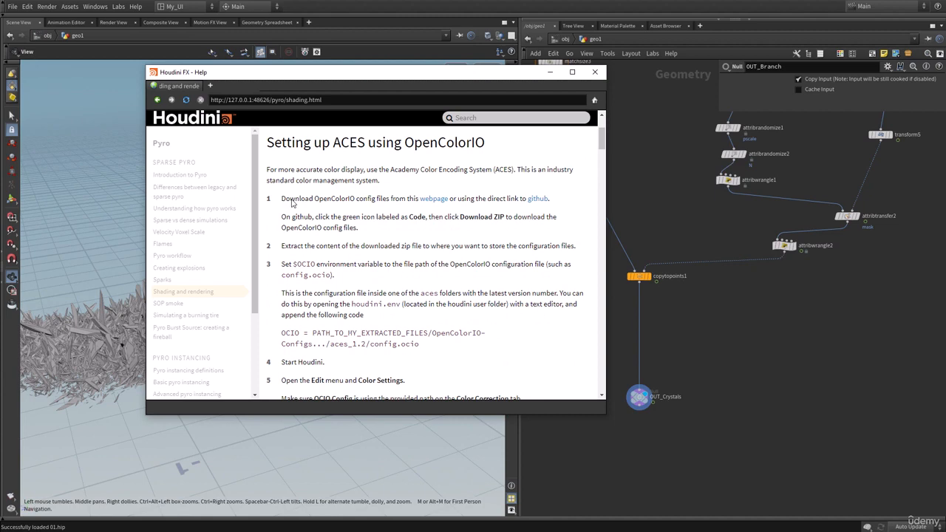
drag(295, 201, 346, 204)
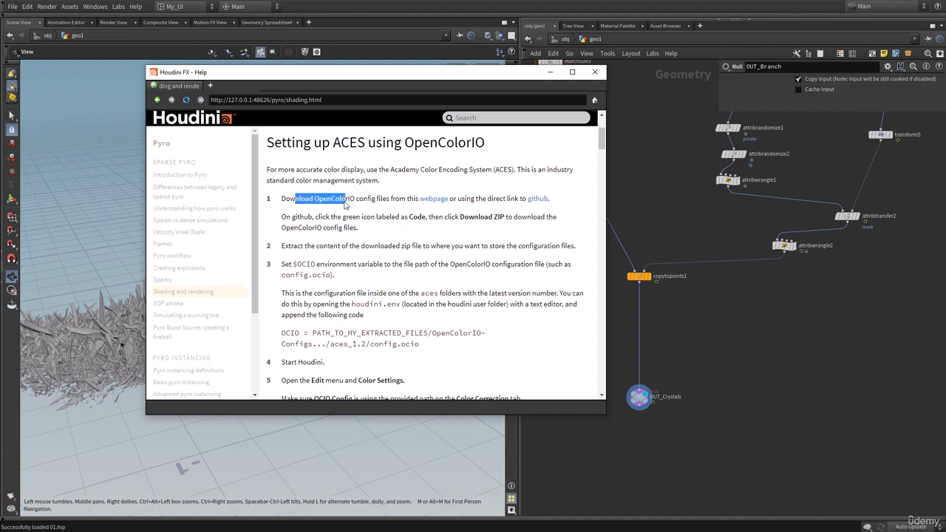
right_click(536, 201)
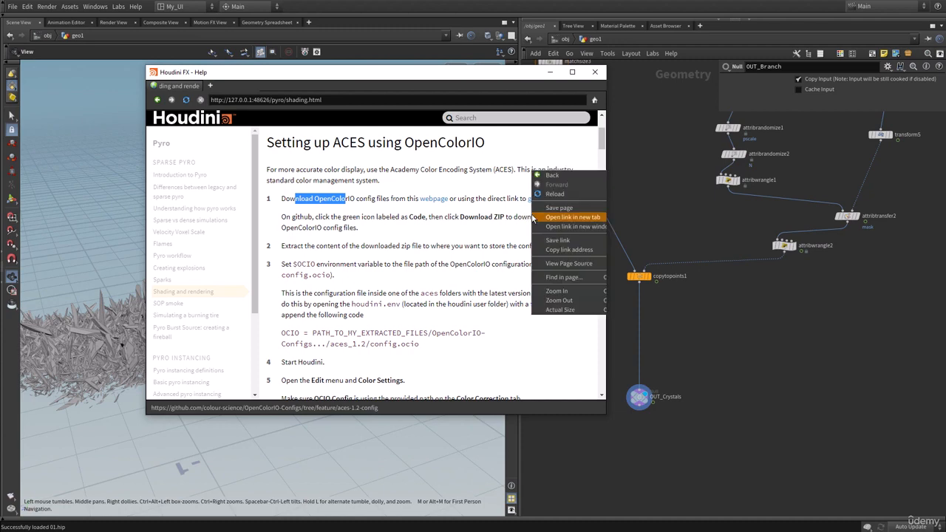
click(547, 250)
Switch to the web browser and download the colour-science/OpenColorIO-Configs repository from GitHub as a ZIP
scroll(499, 244, down, 6)
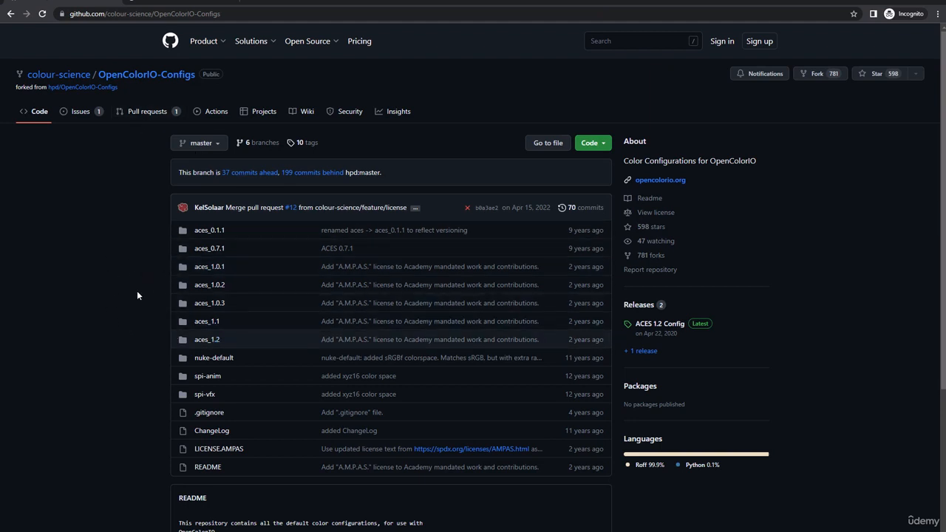
click(591, 150)
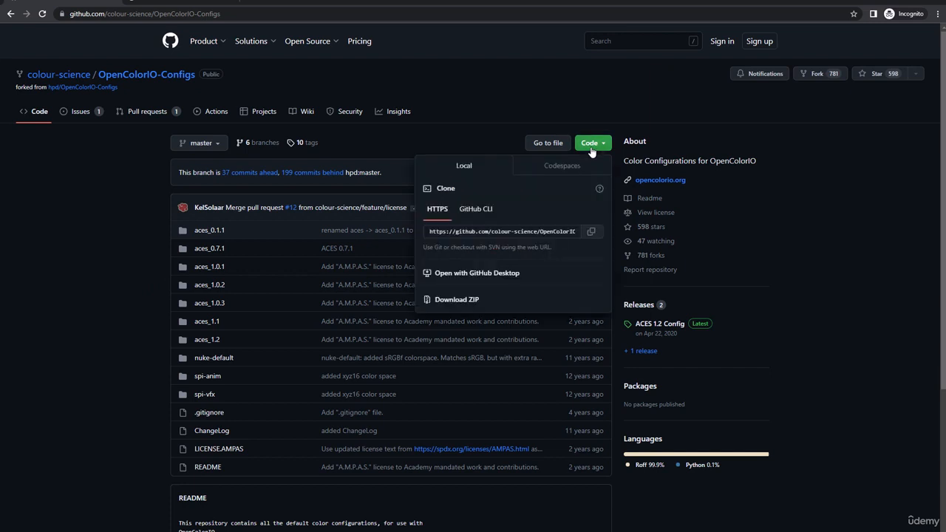
click(457, 299)
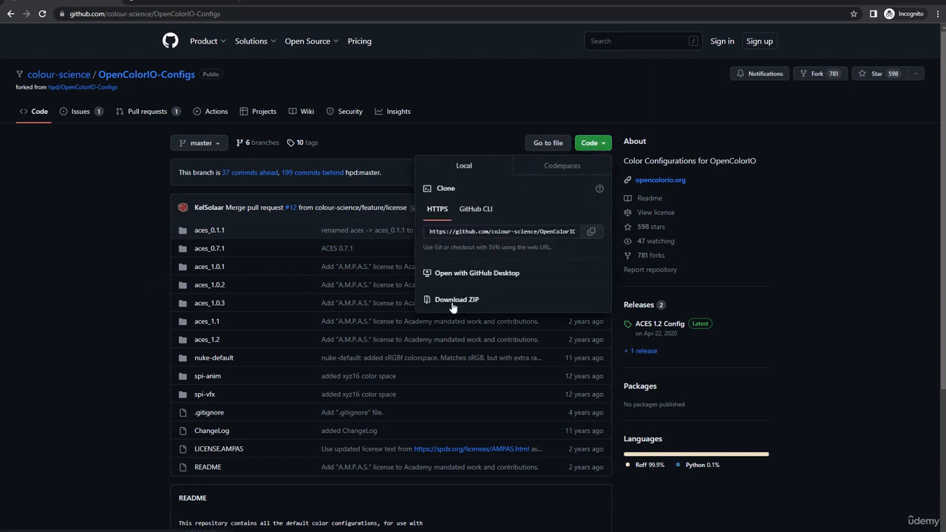
Switch to File Explorer, locate aces_1.2 in D:\OpenColorIO-Configs and open the aces_1.2 folder inside C:\ACES
click(118, 303)
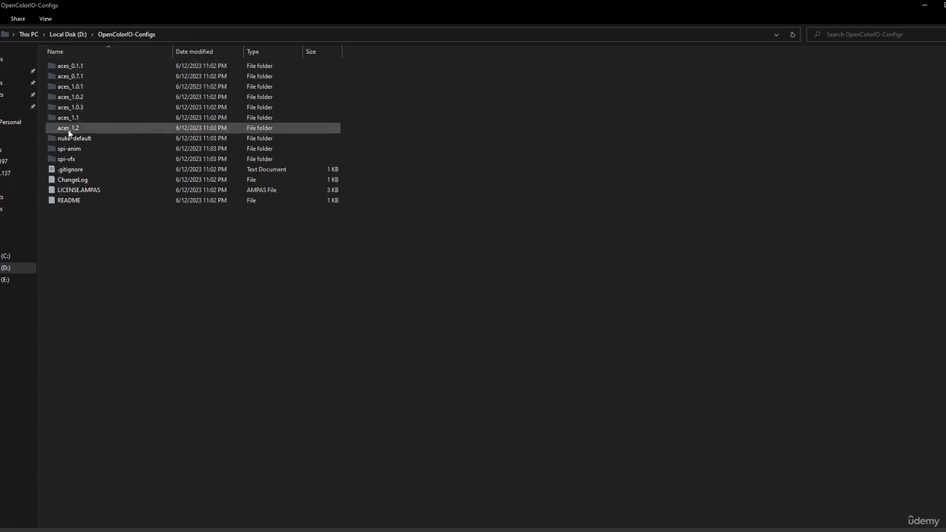
mouse_move(71, 134)
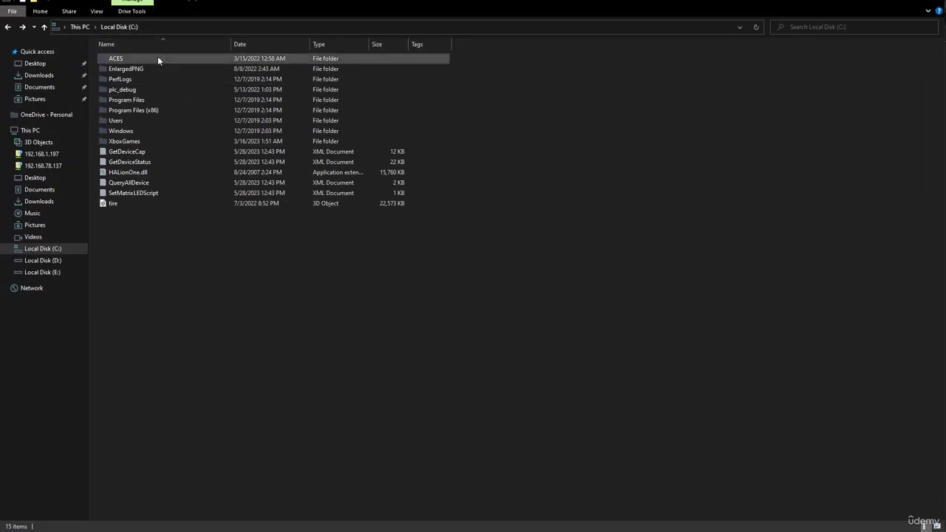
double_click(118, 59)
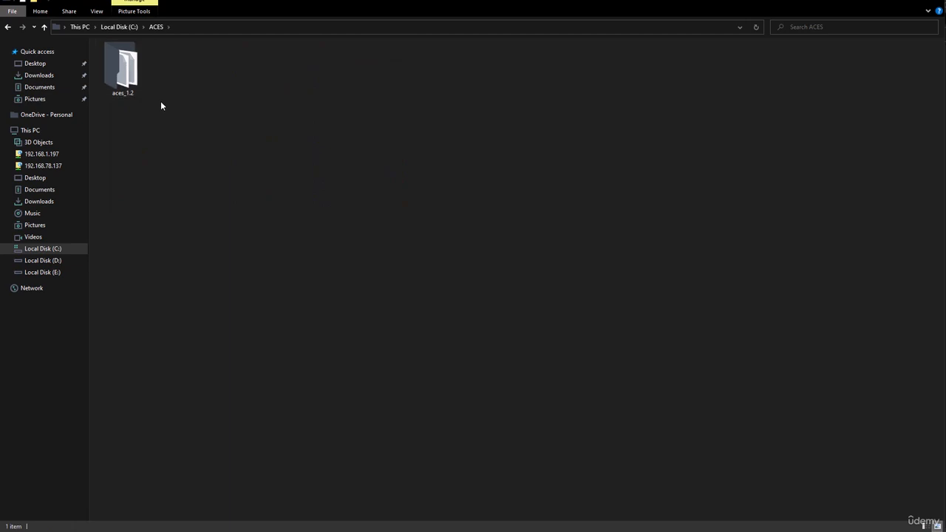
double_click(122, 74)
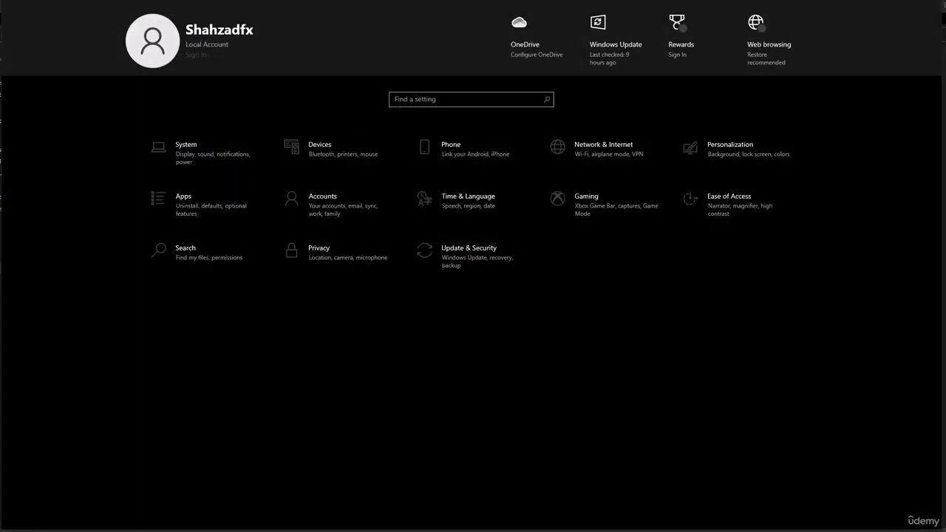
Switch to Windows Settings, search for "envi" and open the Environment Variables dialog from the system environment settings
click(436, 99)
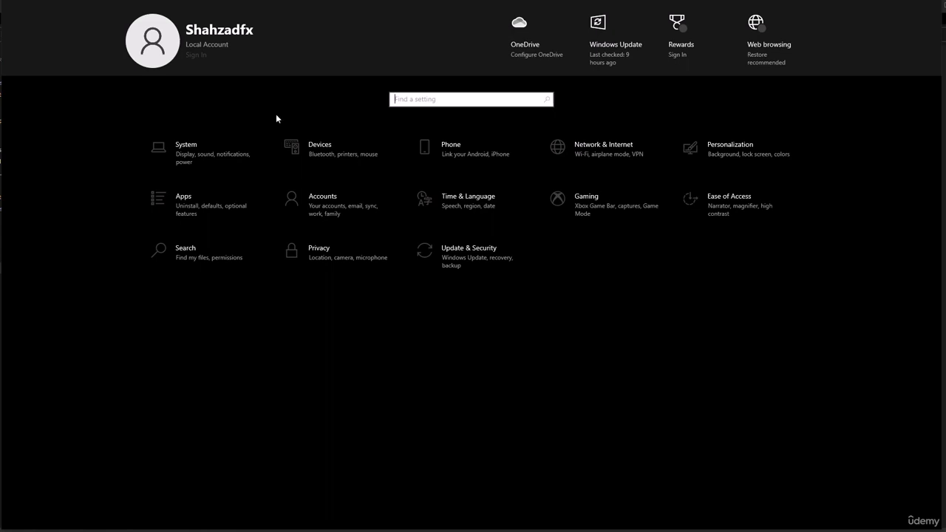
text(envi)
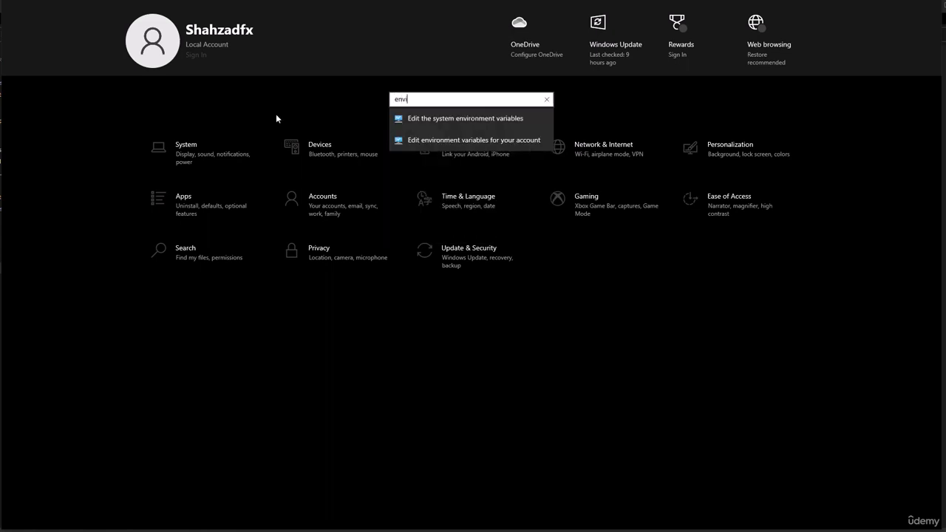
click(482, 119)
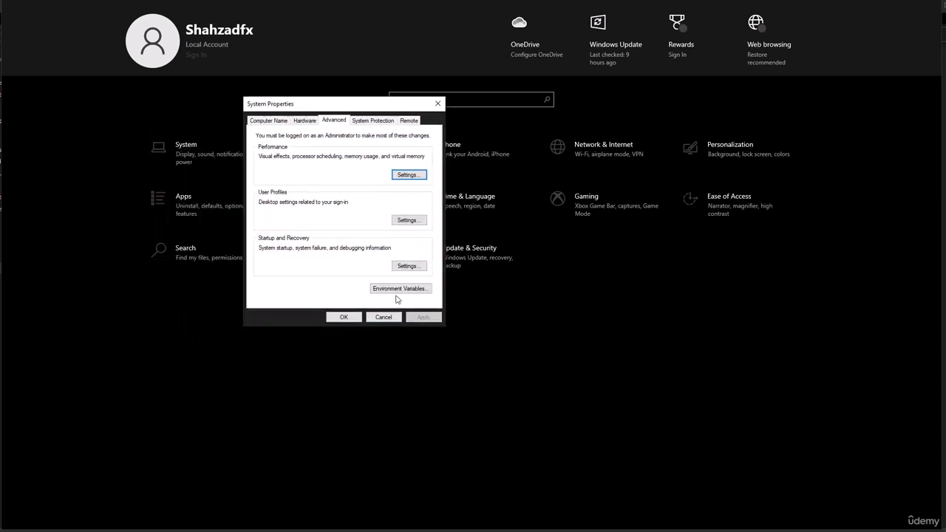
click(410, 291)
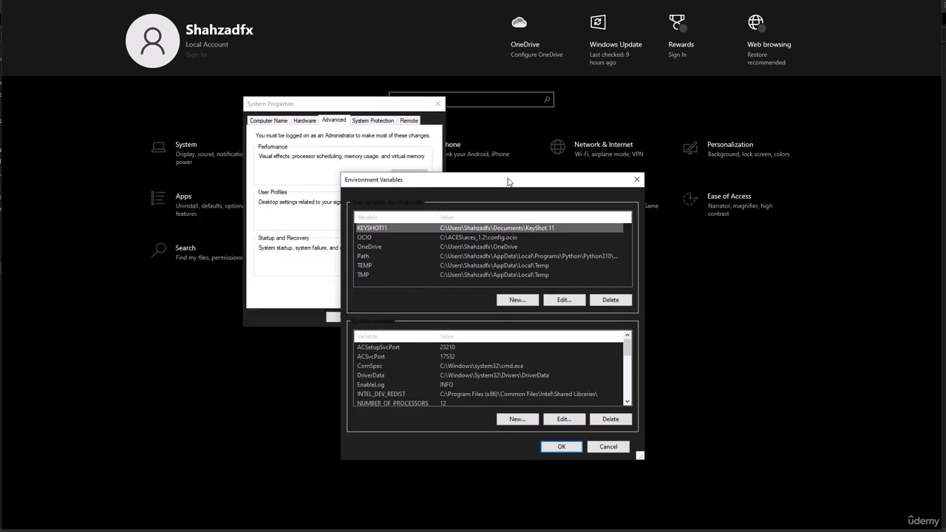
drag(510, 181, 571, 129)
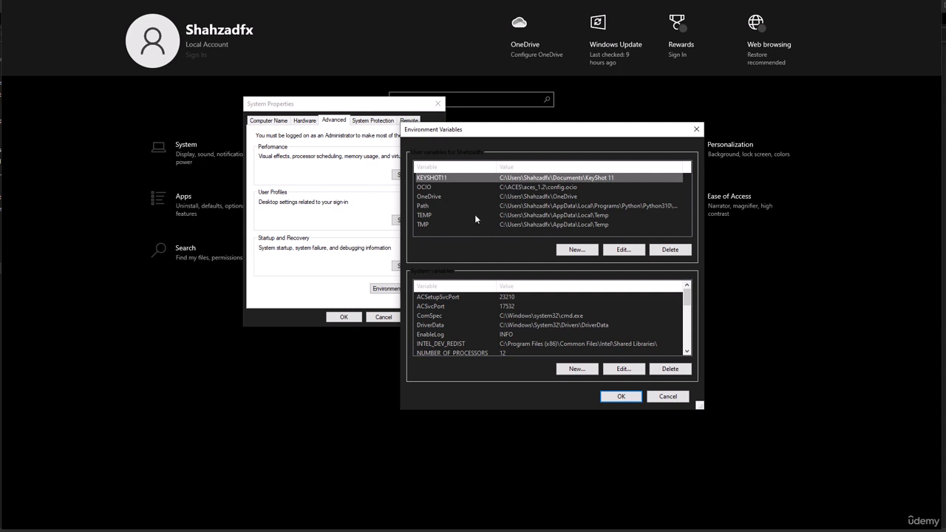
Start a new user environment variable and name it OCIO
click(577, 249)
drag(448, 274, 424, 206)
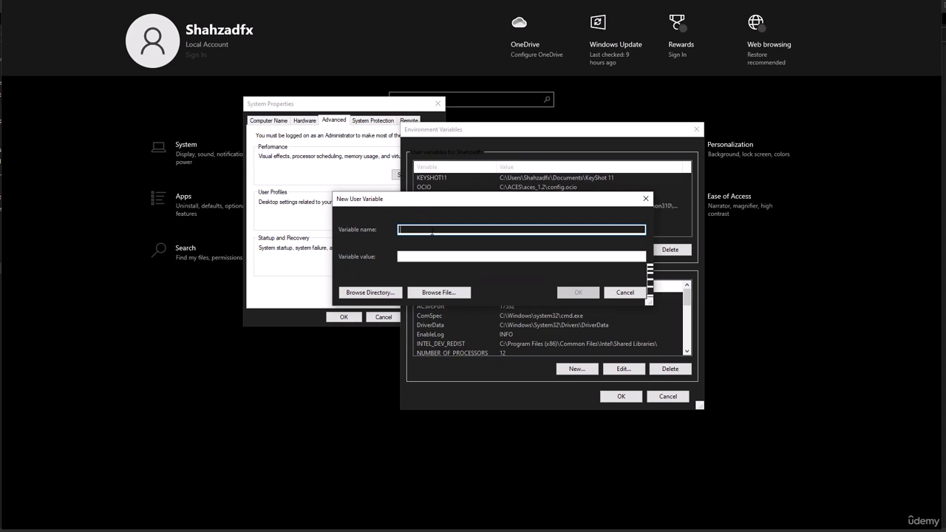
text(OCIO)
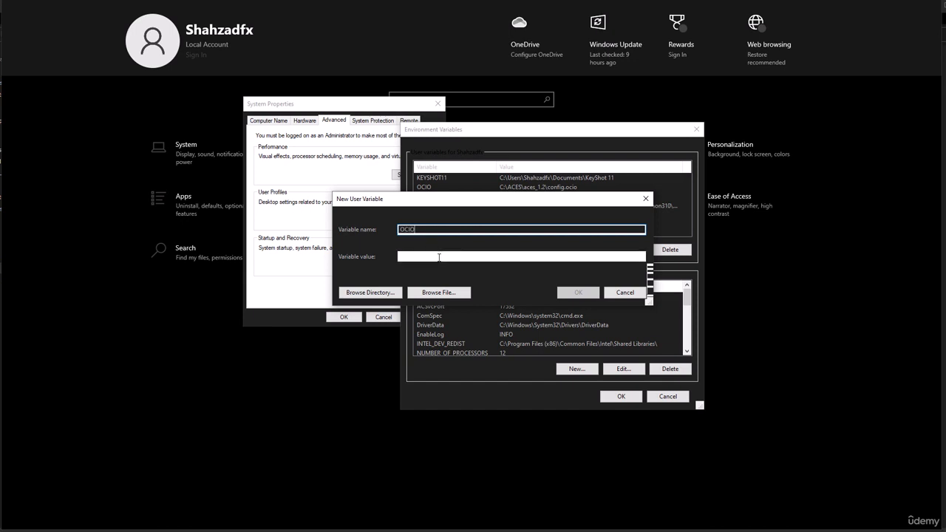
Set the new variable's value to the file C:\ACES\aces_1.2\config.ocio, then discard the new variable
click(439, 256)
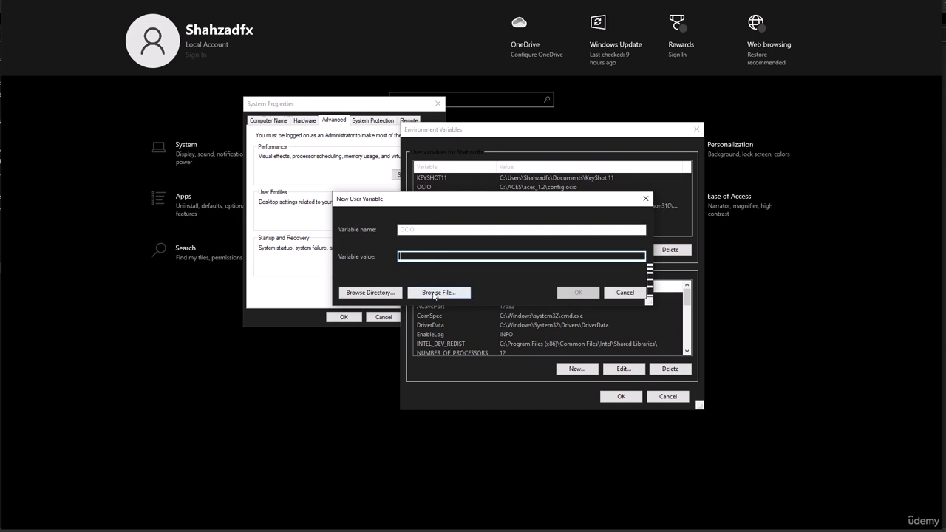
click(433, 294)
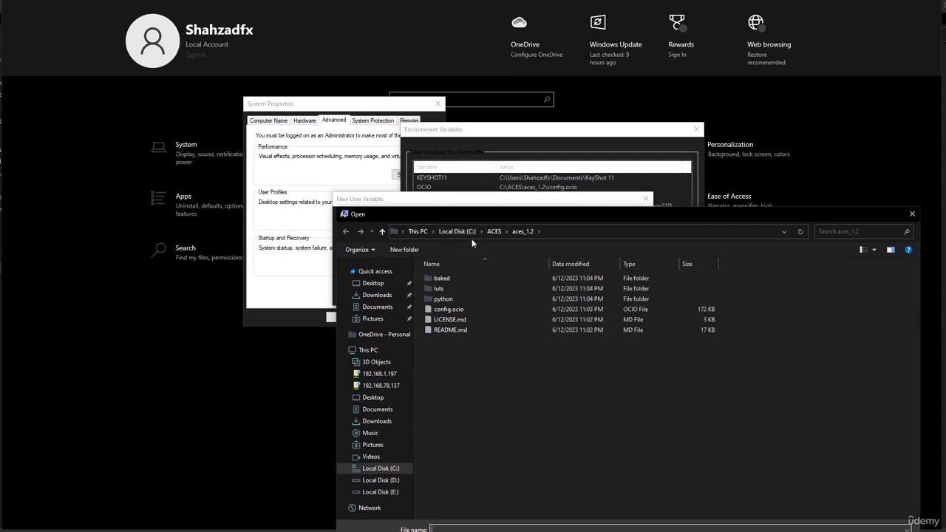
click(426, 186)
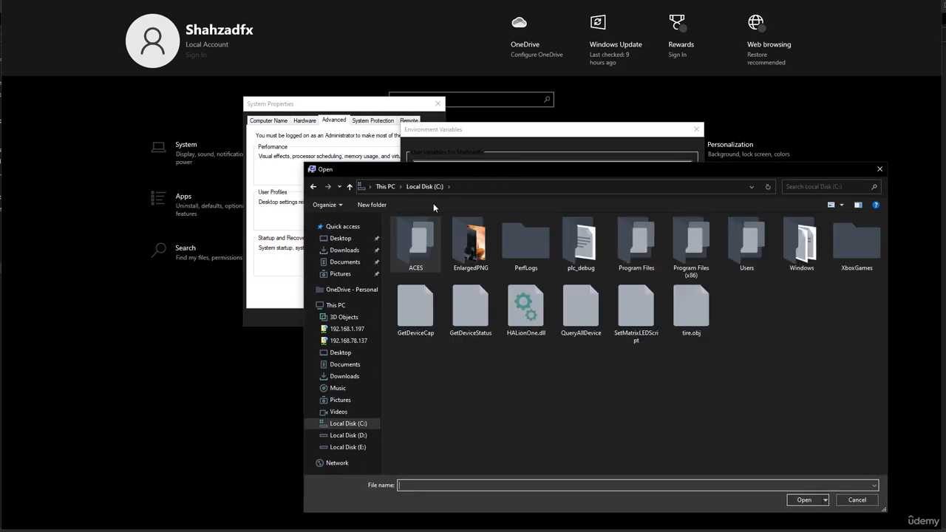
double_click(429, 249)
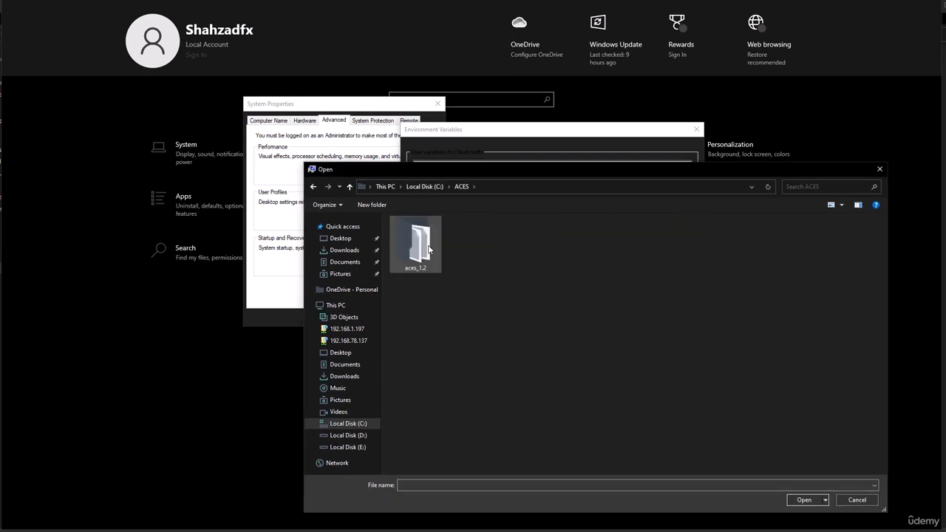
double_click(423, 248)
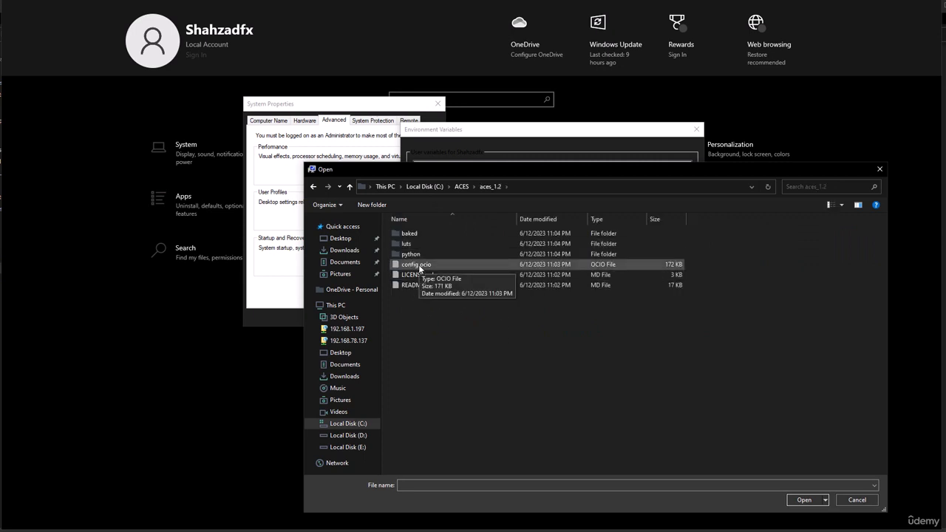
double_click(418, 265)
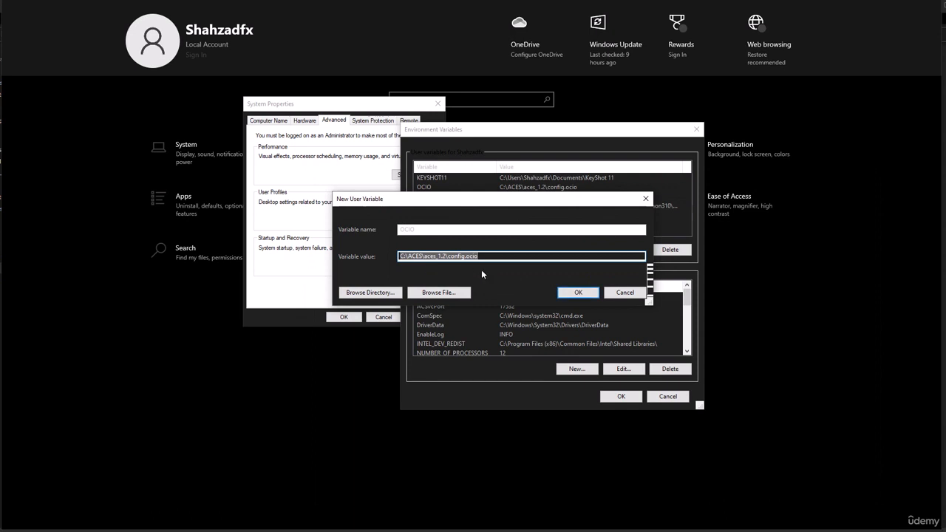
click(499, 259)
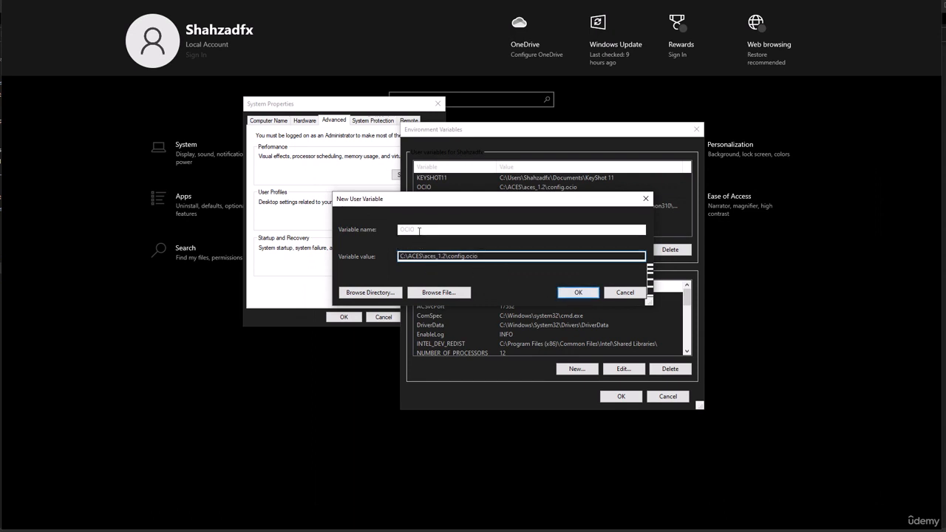
click(646, 198)
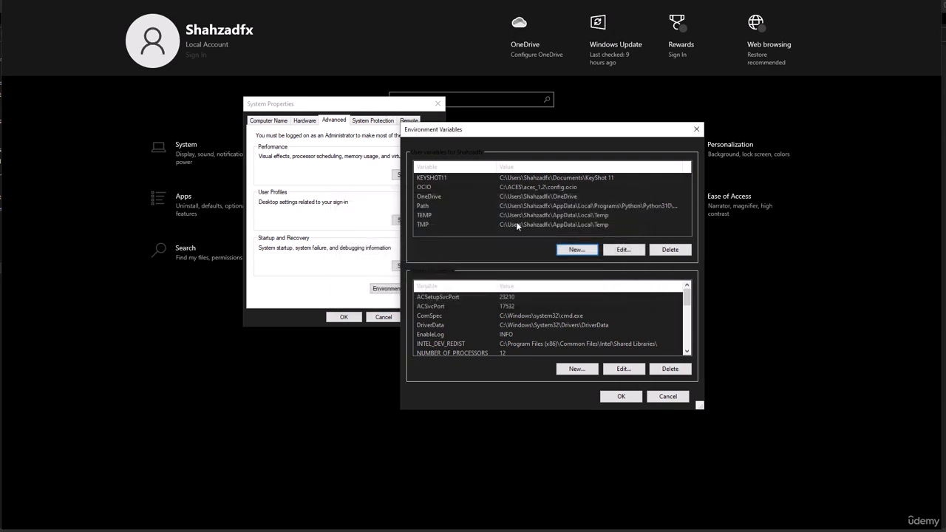
Check the existing OCIO user variable and close the Environment Variables dialog without changes
click(442, 187)
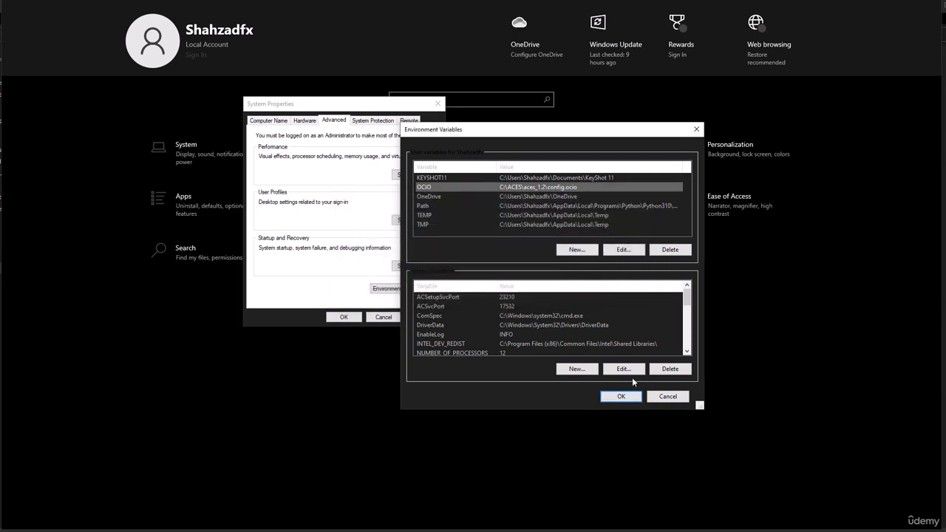
click(696, 128)
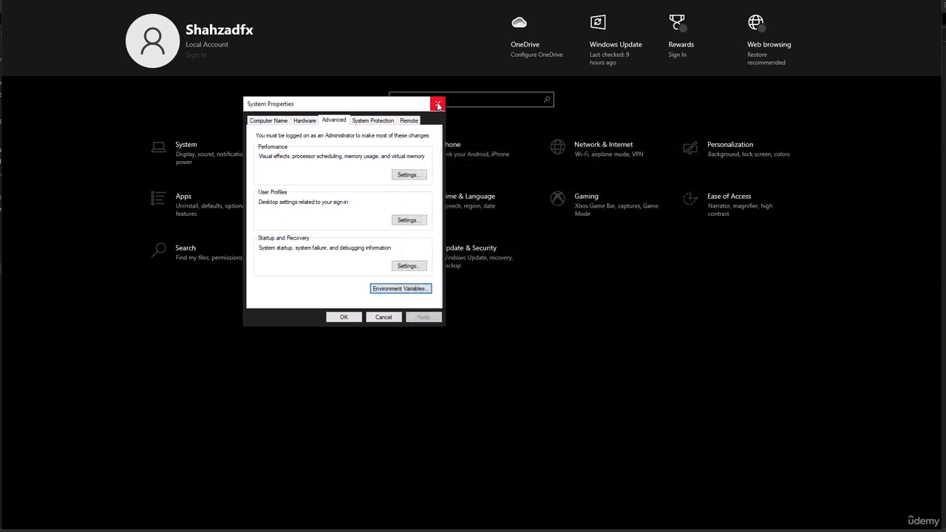
Close System Properties and the Windows Settings window, return to Houdini and close its pyro shading help window
click(438, 103)
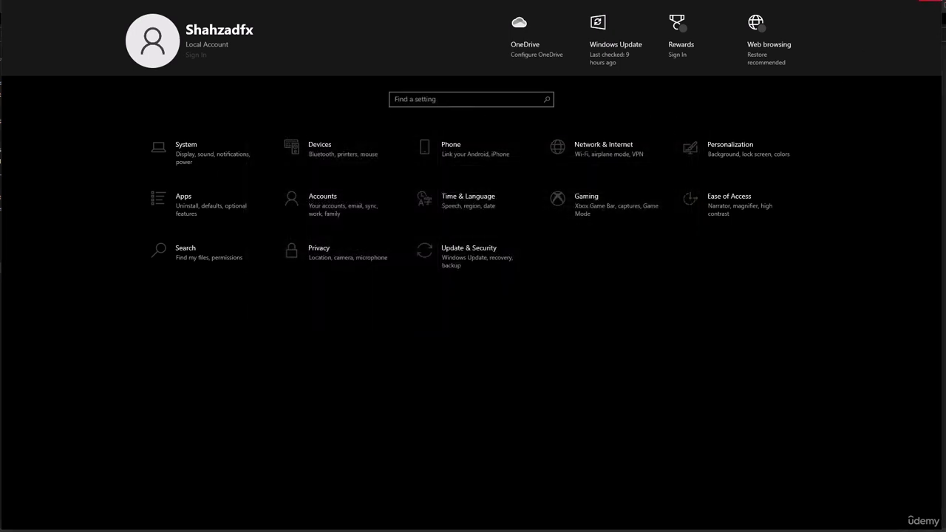
click(931, 2)
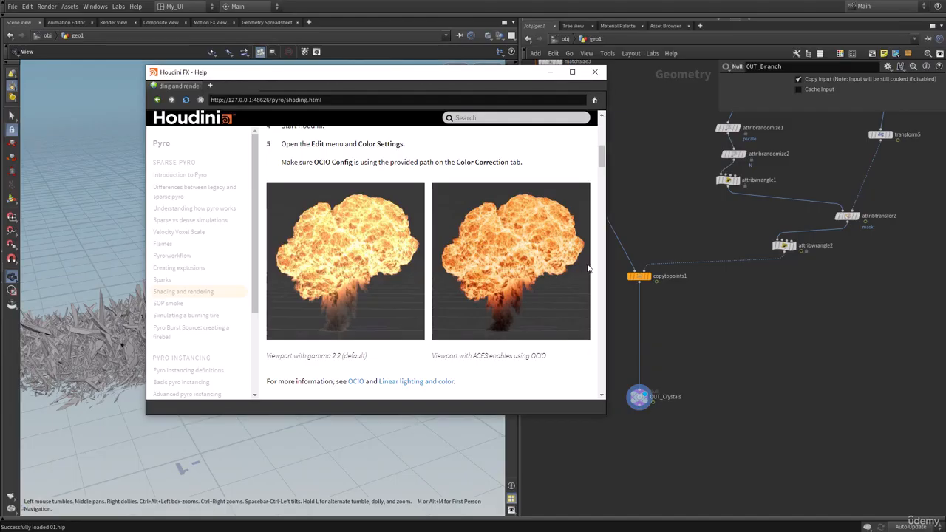
click(595, 73)
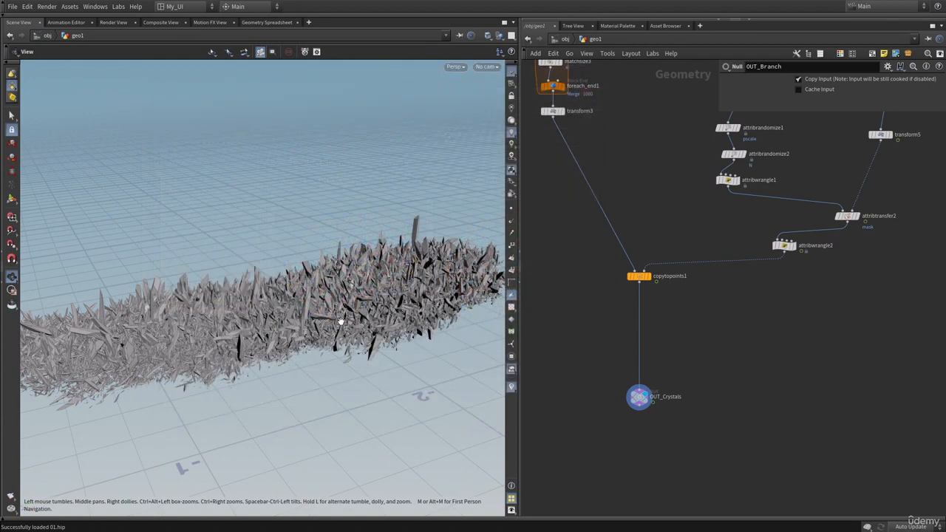
Turn on the Correction Toolbar for the perspective viewport showing the crystals
drag(341, 322, 309, 305)
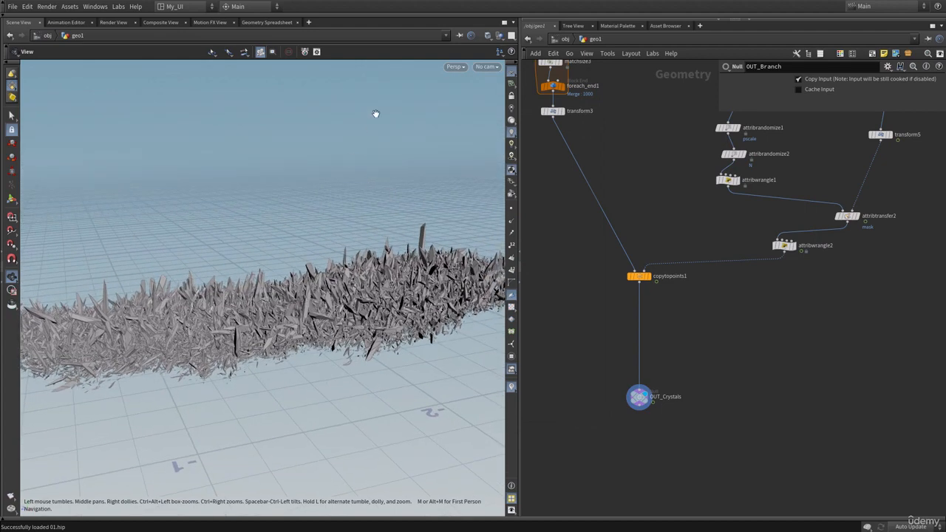
click(454, 67)
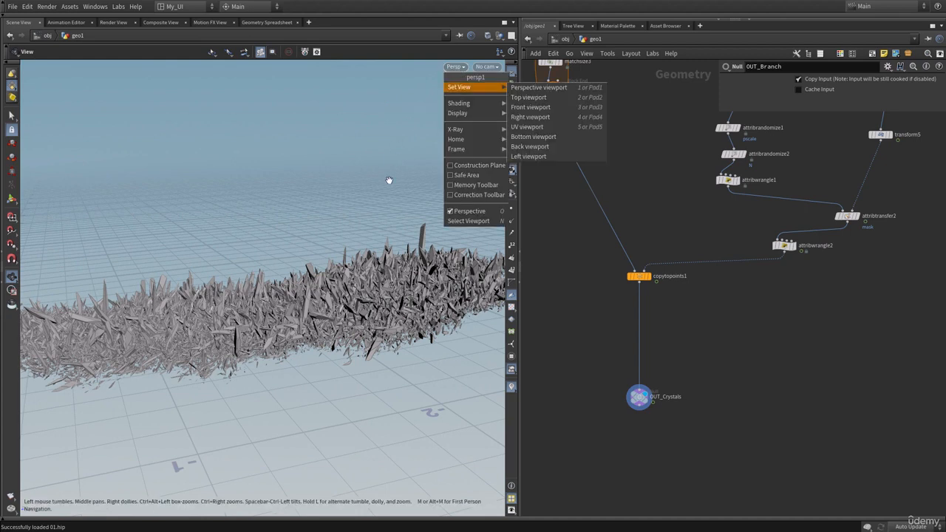
click(460, 195)
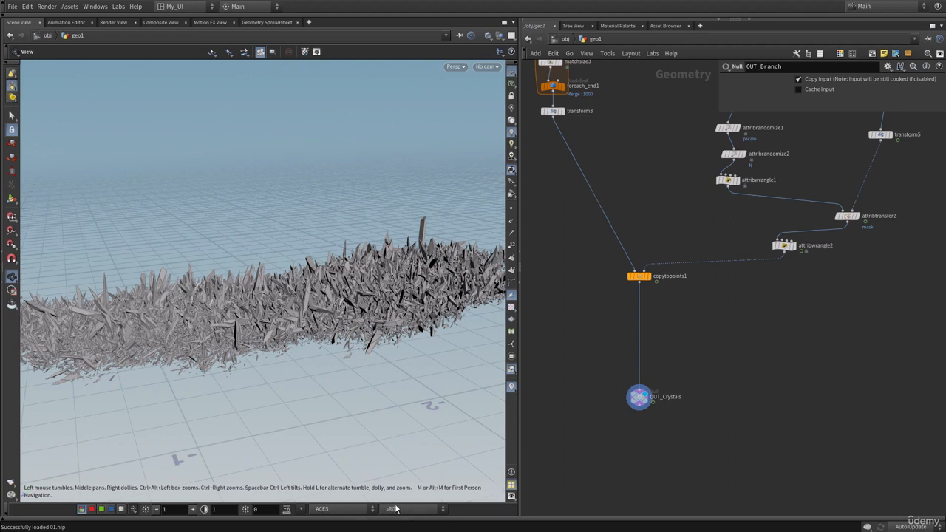
Compare the Log and Raw view transforms under the viewport's ACES display and set the view back to sRGB
click(402, 509)
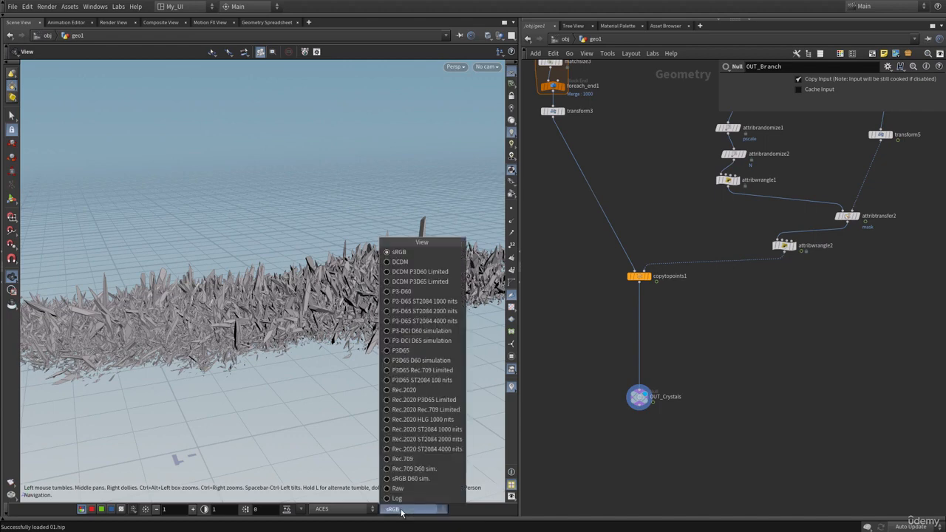
click(403, 498)
click(410, 511)
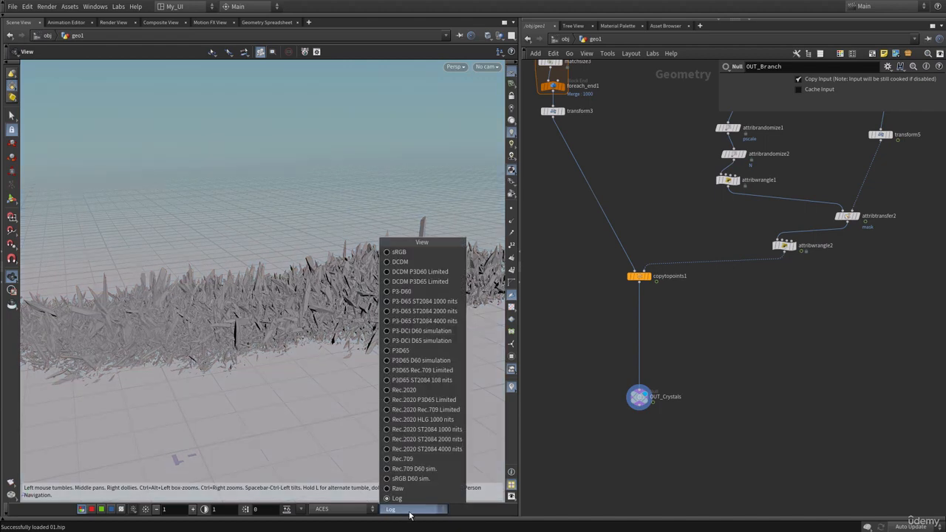
click(416, 490)
click(411, 510)
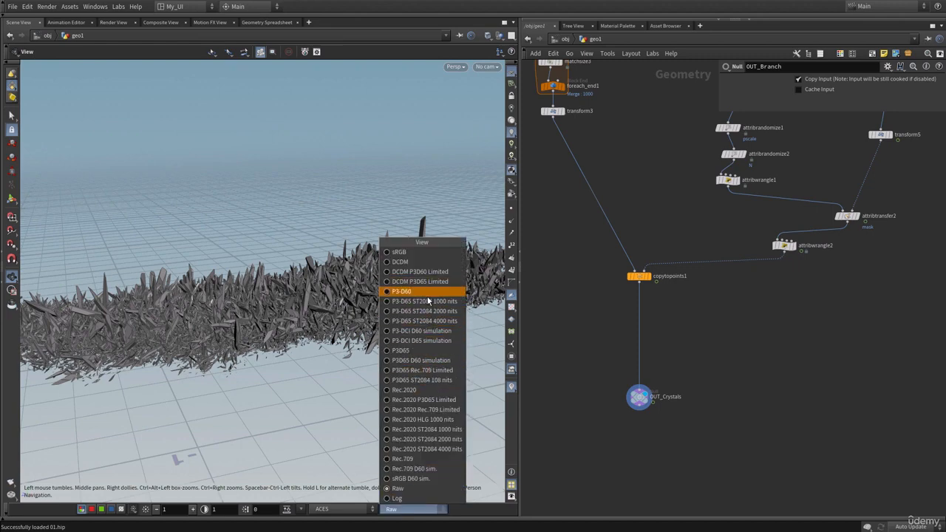
click(397, 253)
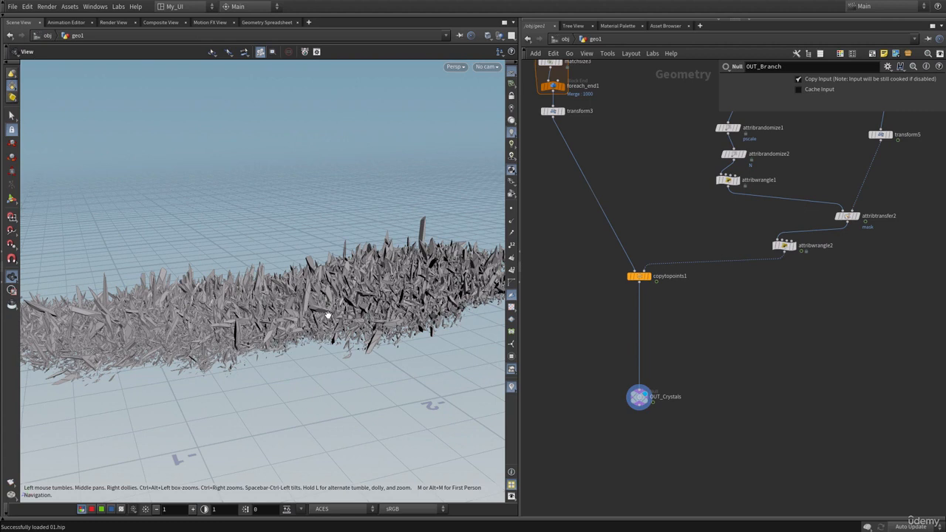